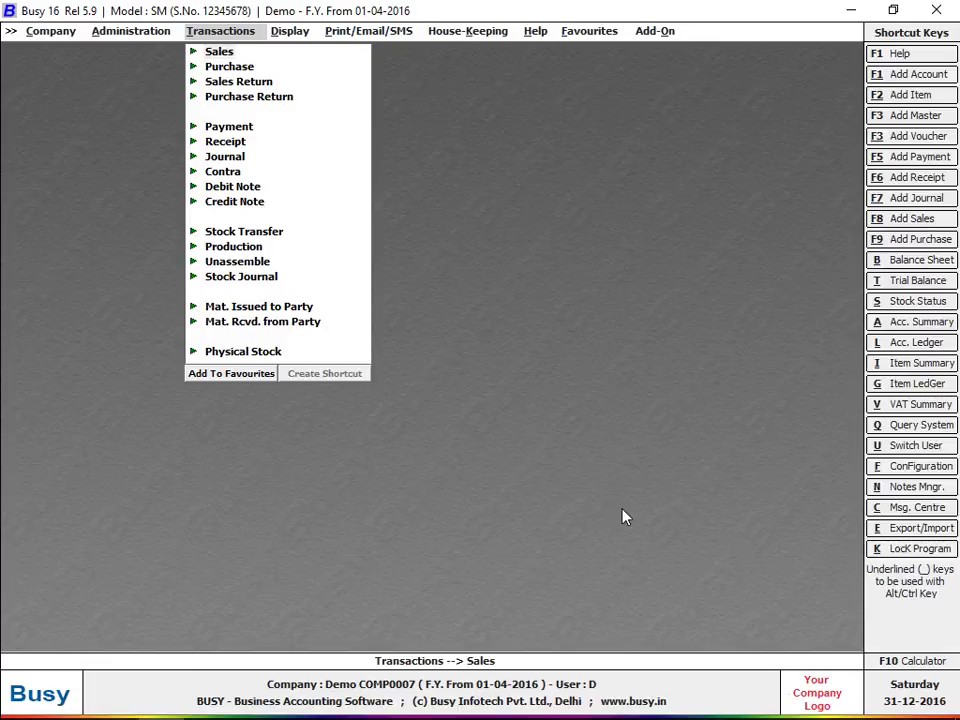
Display the inventory monthly summary of item 0023,1150-(P/S)-20, review its December closing balance, and close the report
key(Down)
key(alt+i)
key(Return)
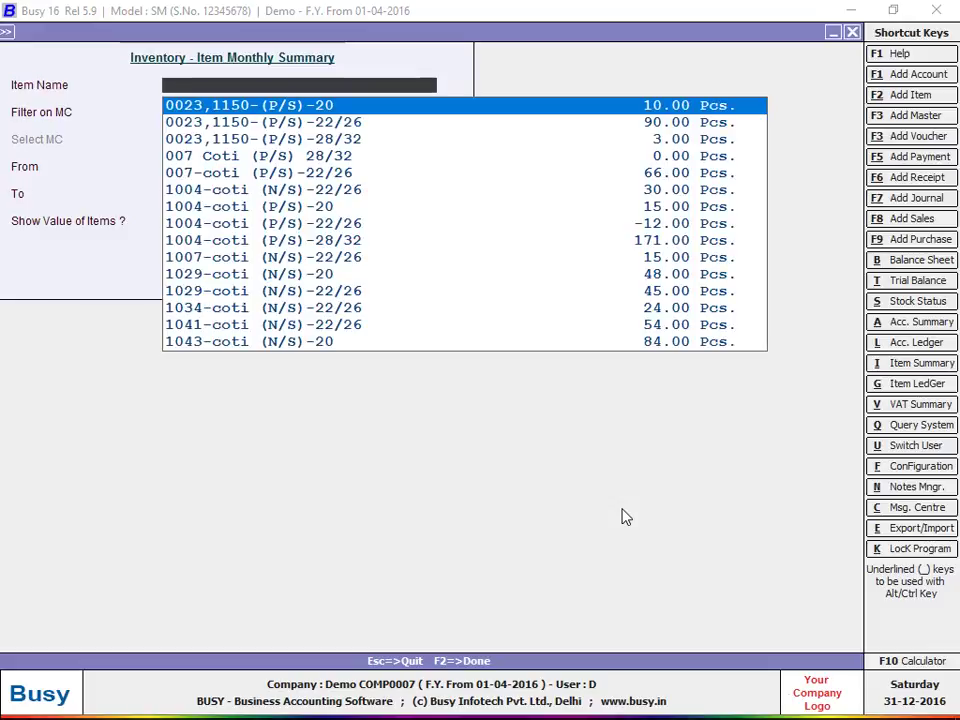
key(Return)
key(Return)
key(Return)
key(Return)
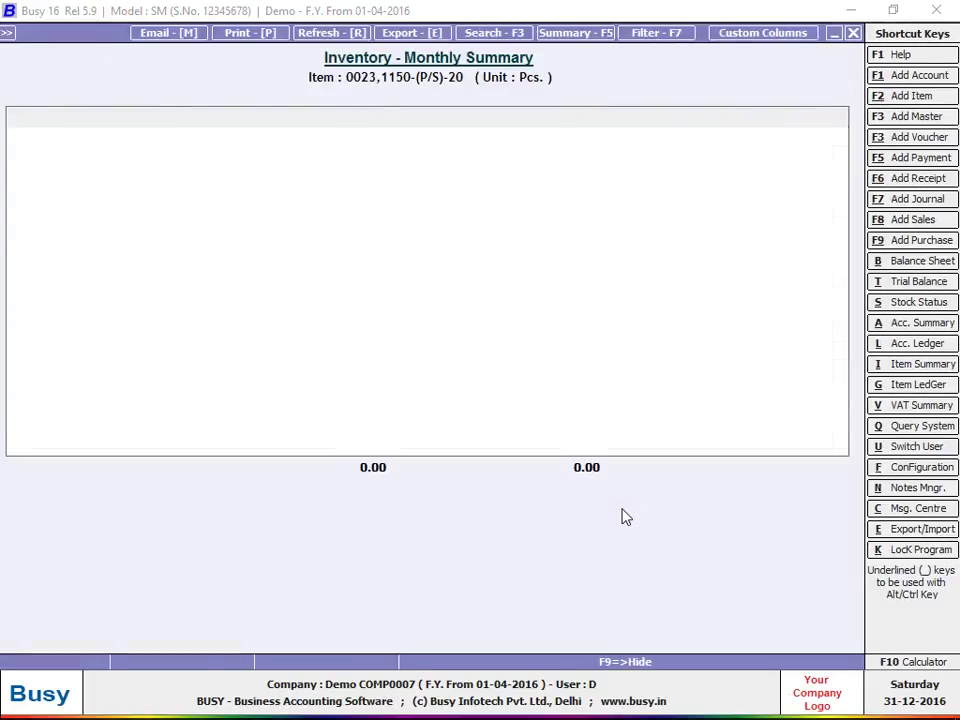
click(821, 286)
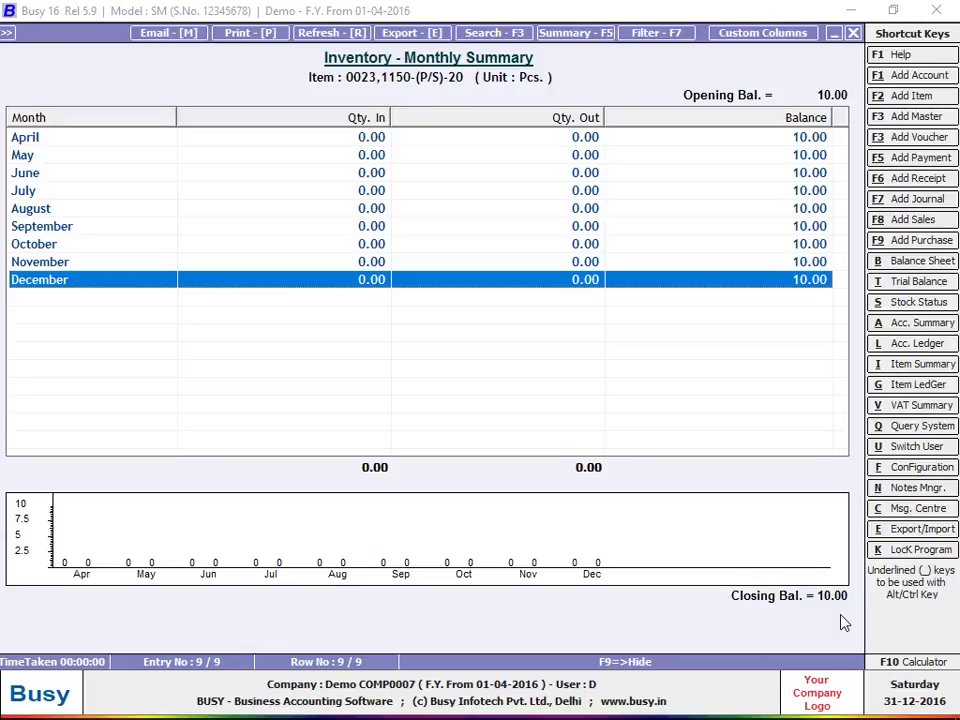
key(Escape)
key(Escape)
Change the financial year from 01-04-2016 to 01-04-2017, carrying the balances forward
key(Left)
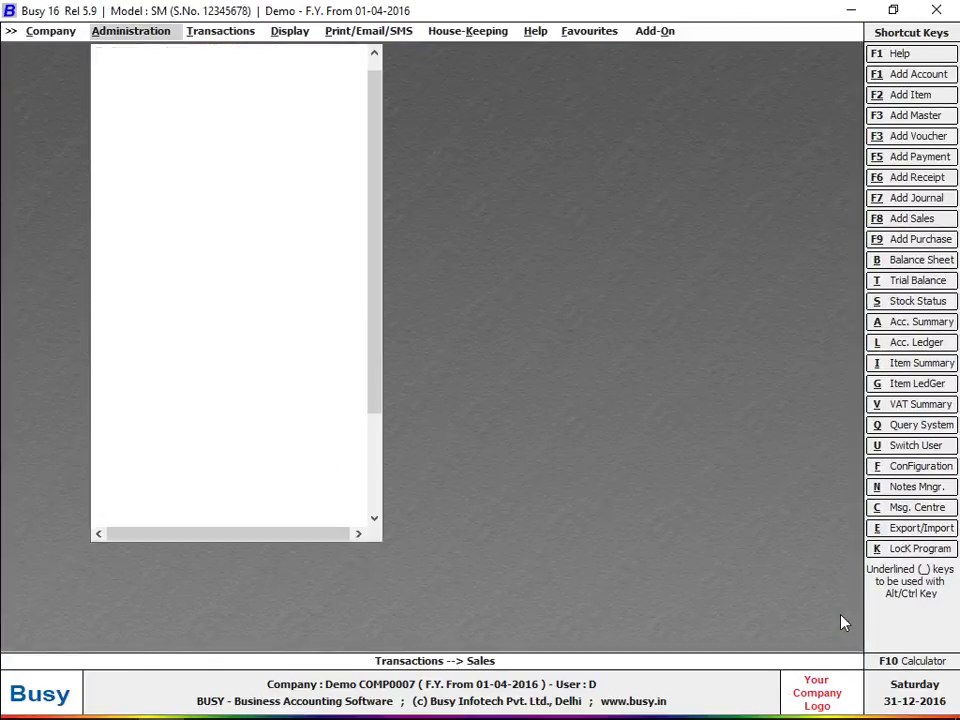
key(Home)
key(End)
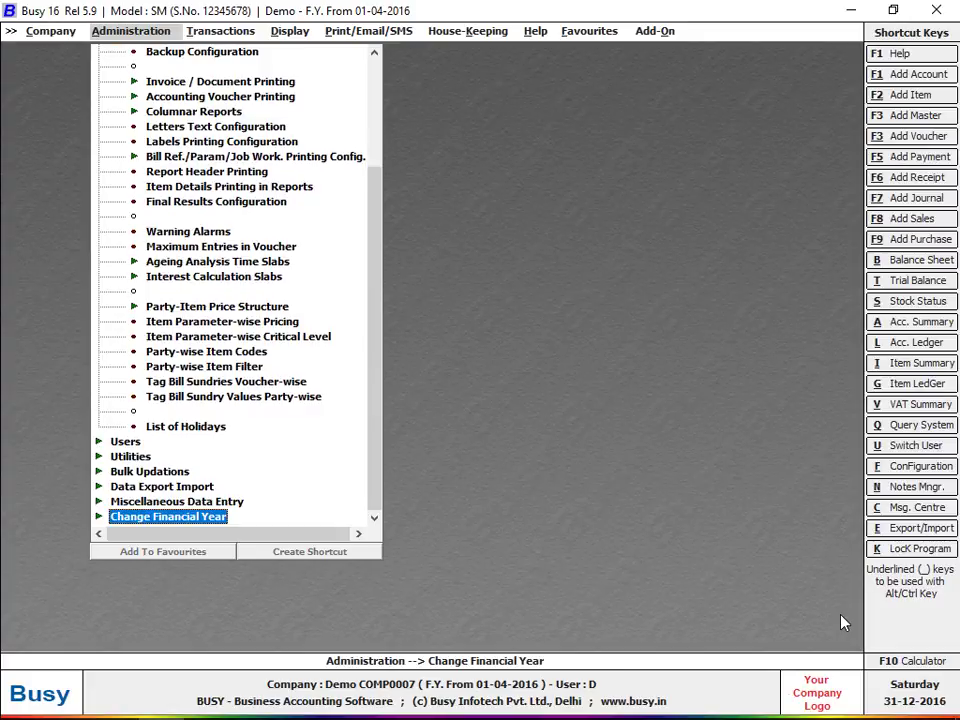
key(Return)
key(Return)
key(Return)
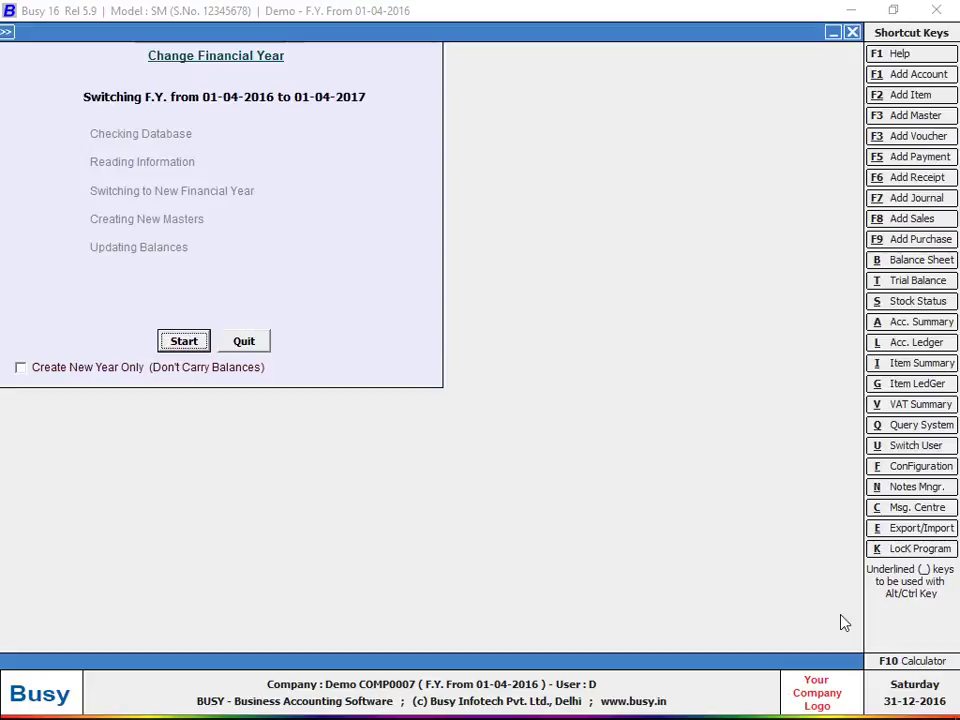
key(Return)
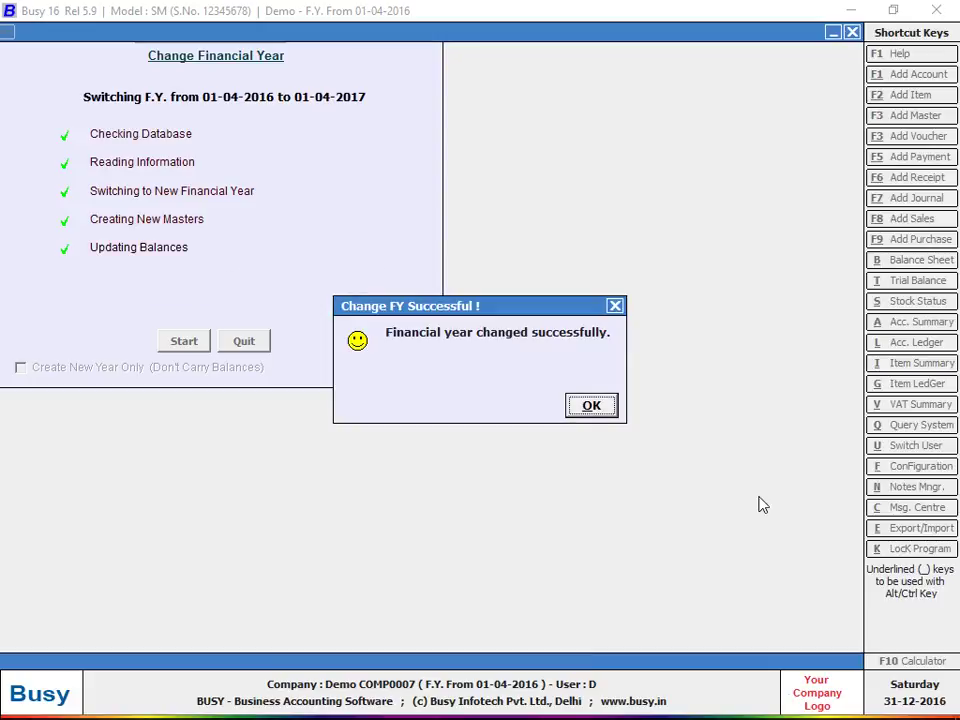
key(Return)
Check the monthly summary of item 0023,1150-(P/S)-20 in the new financial year
key(alt+i)
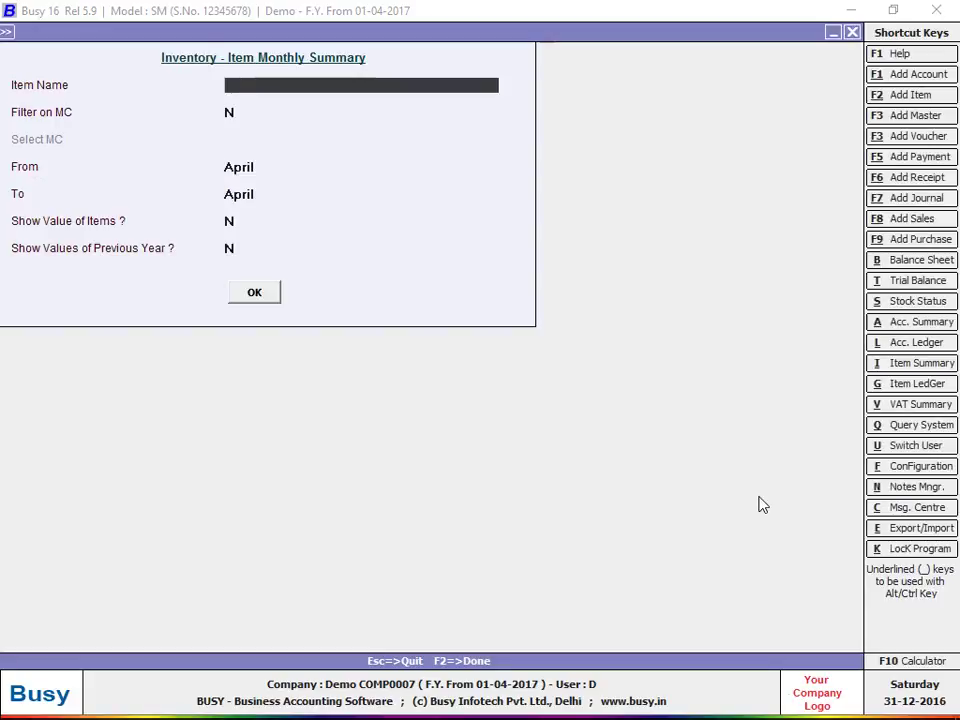
key(Return)
key(F2)
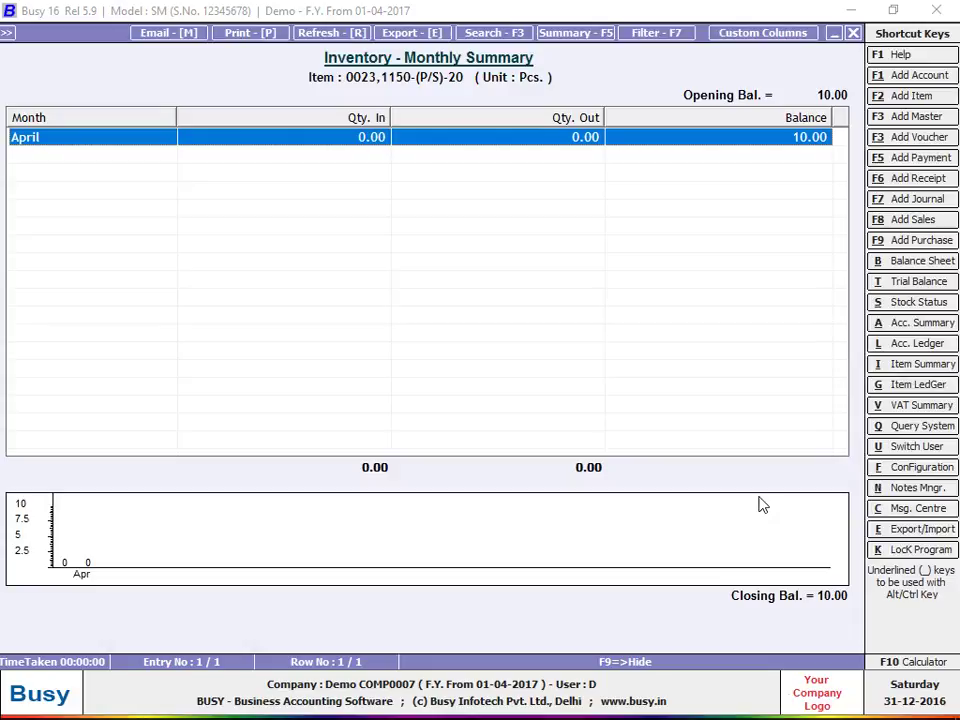
key(Escape)
Try to edit the opening stock quantity in the item master of 0023,1150-(P/S)-20, then leave the summary form
key(ctrl+Return)
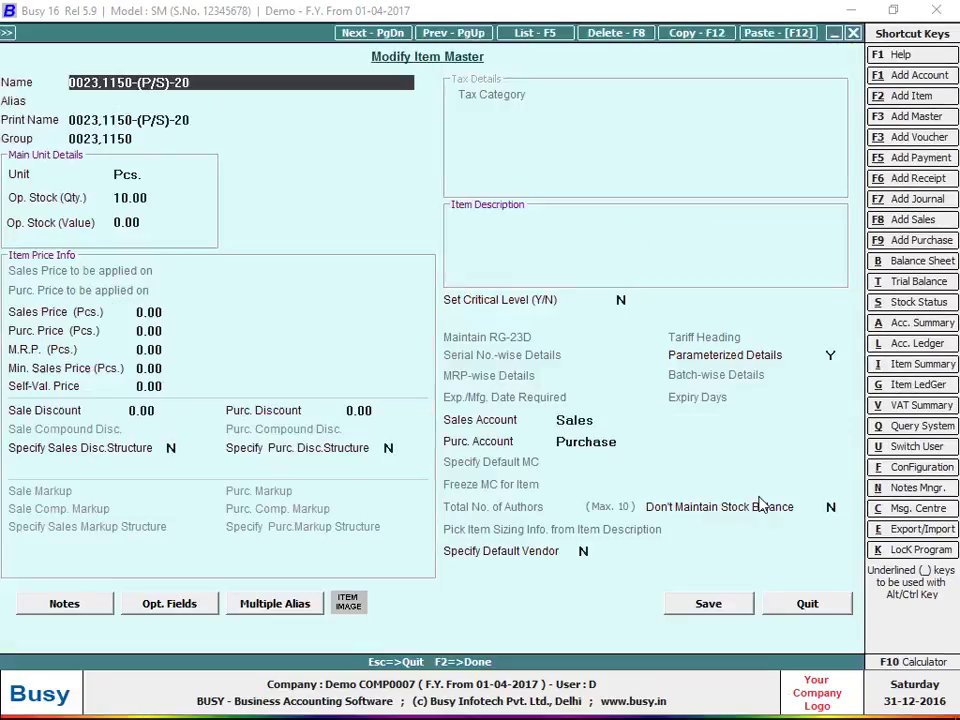
key(Return)
key(Return)
key(Return)
key(Return)
key(Return)
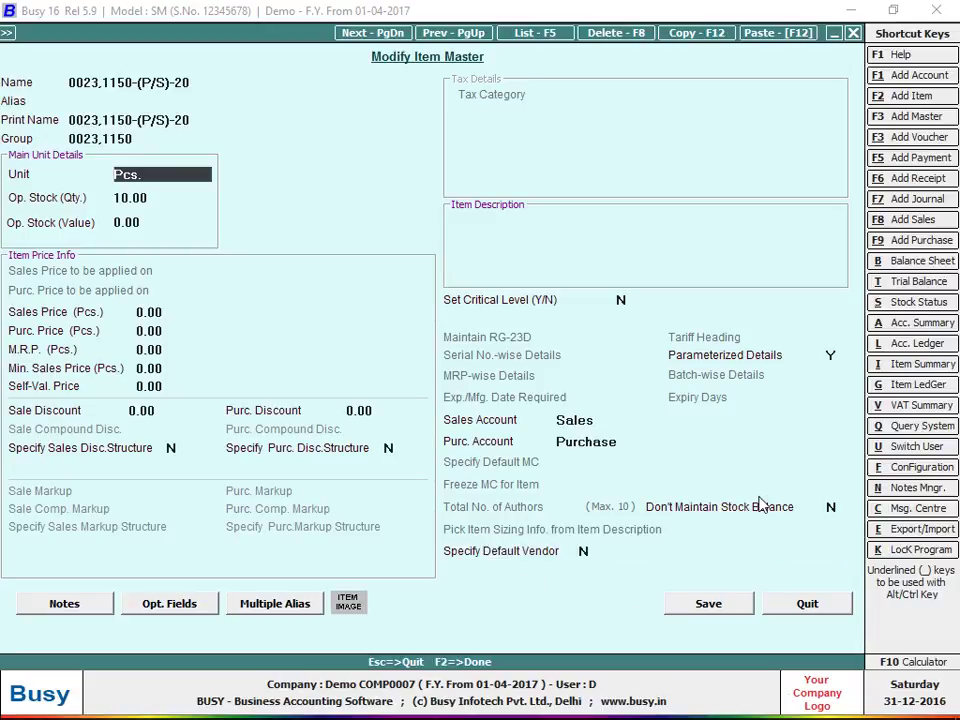
key(Return)
key(Return)
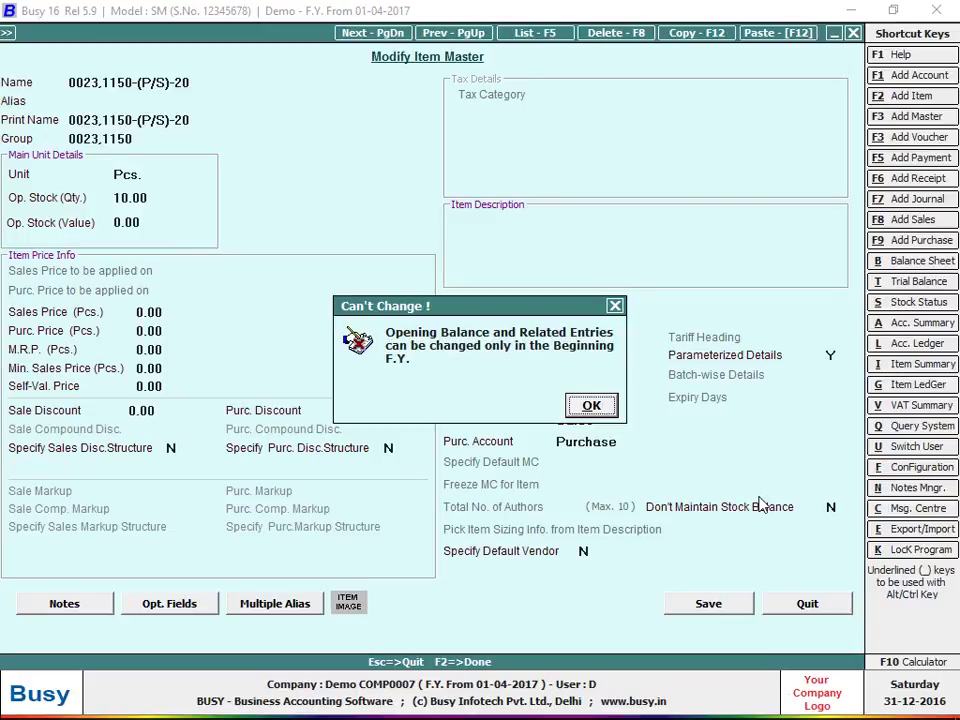
key(Return)
key(Escape)
key(Return)
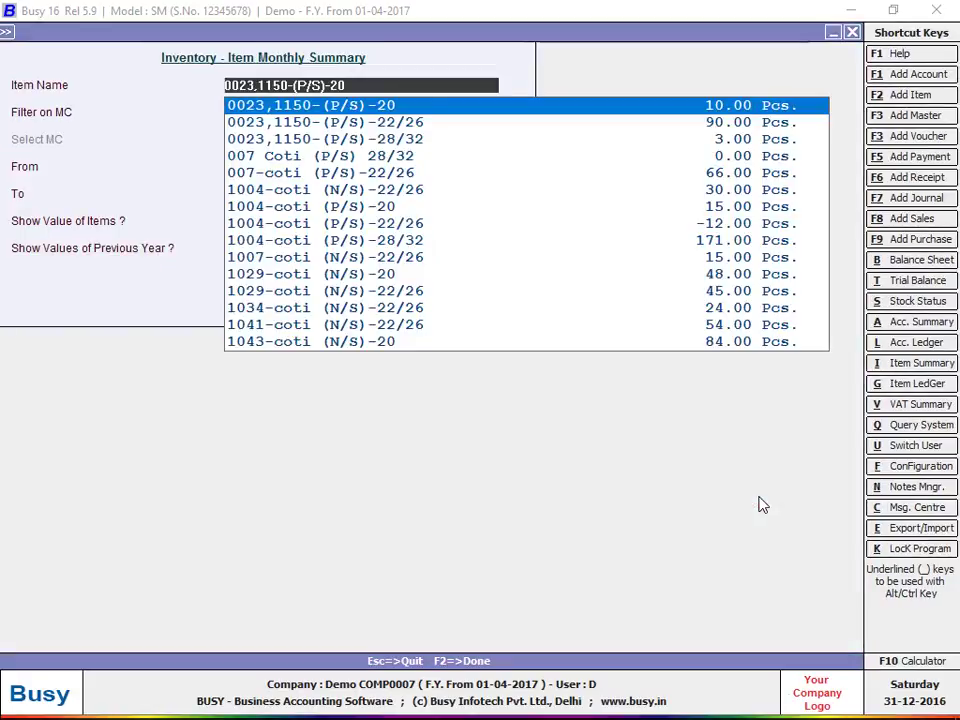
key(Escape)
Start a new Physical Stock voucher from the transactions
key(Right)
key(Down)
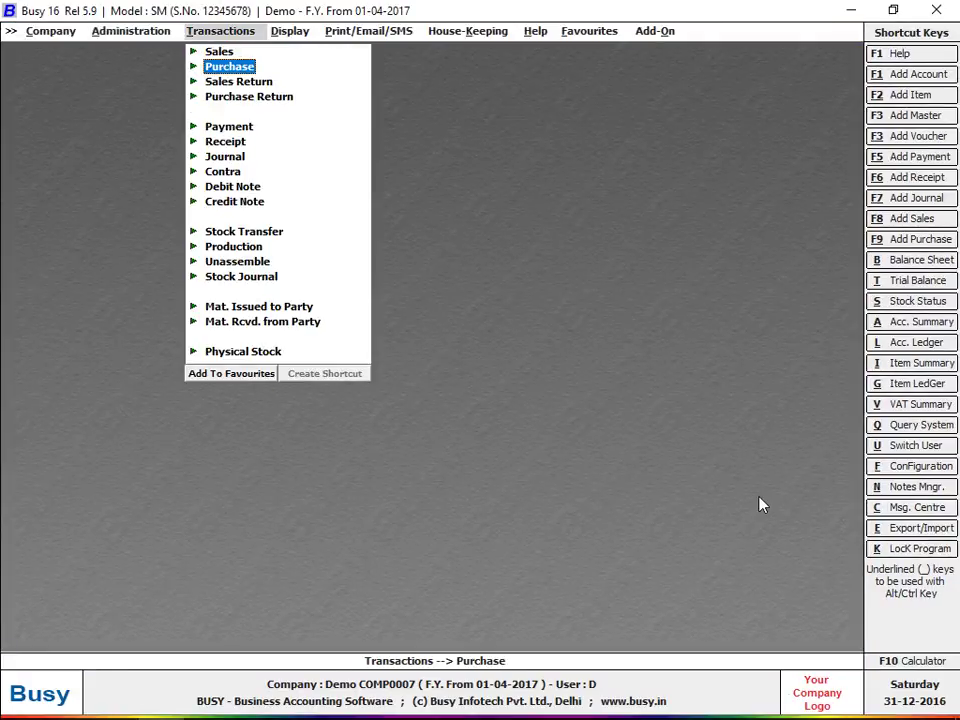
key(Up)
key(Up)
key(Down)
key(Down)
key(Up)
key(Up)
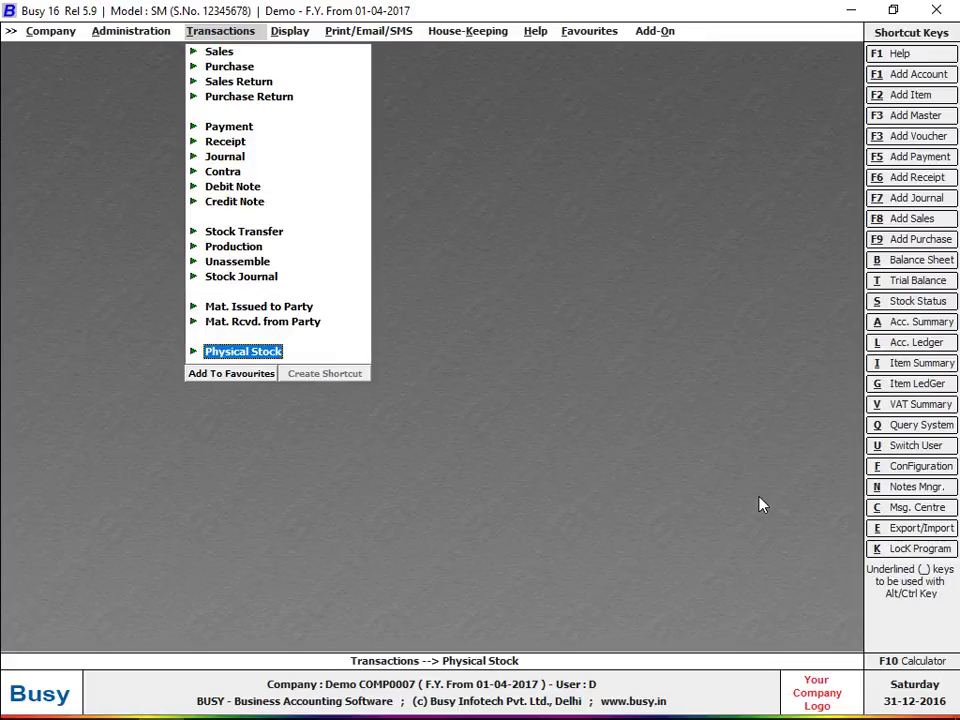
key(Return)
key(Return)
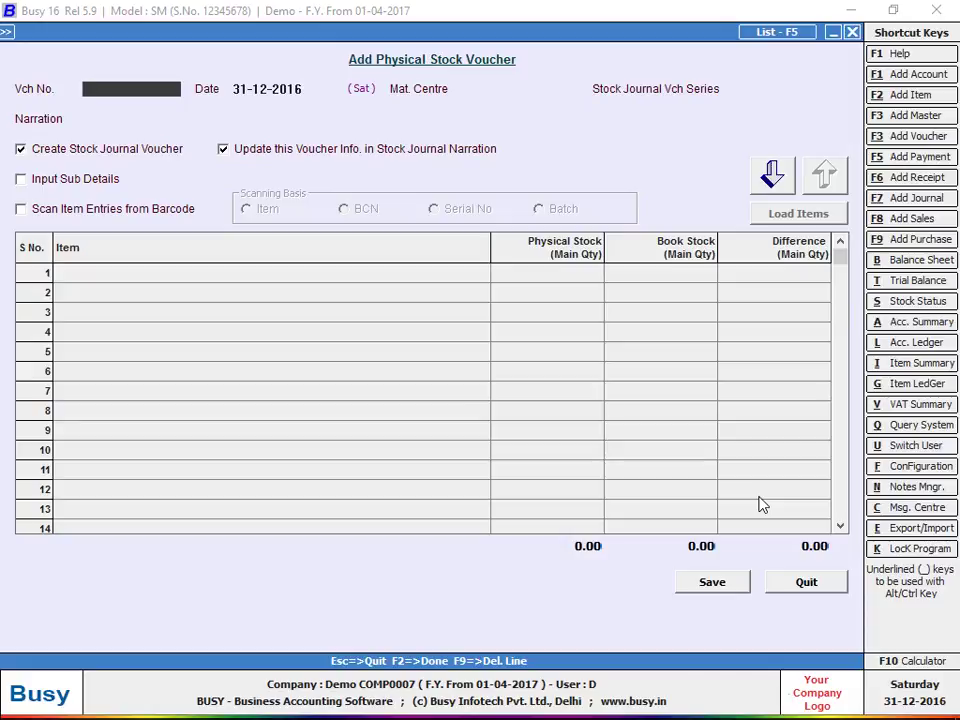
Fill in the voucher header with number 123, date 01-04-2017, material centre Main Store and stock journal series Main, leaving the narration blank
text(123)
key(Return)
key(Return)
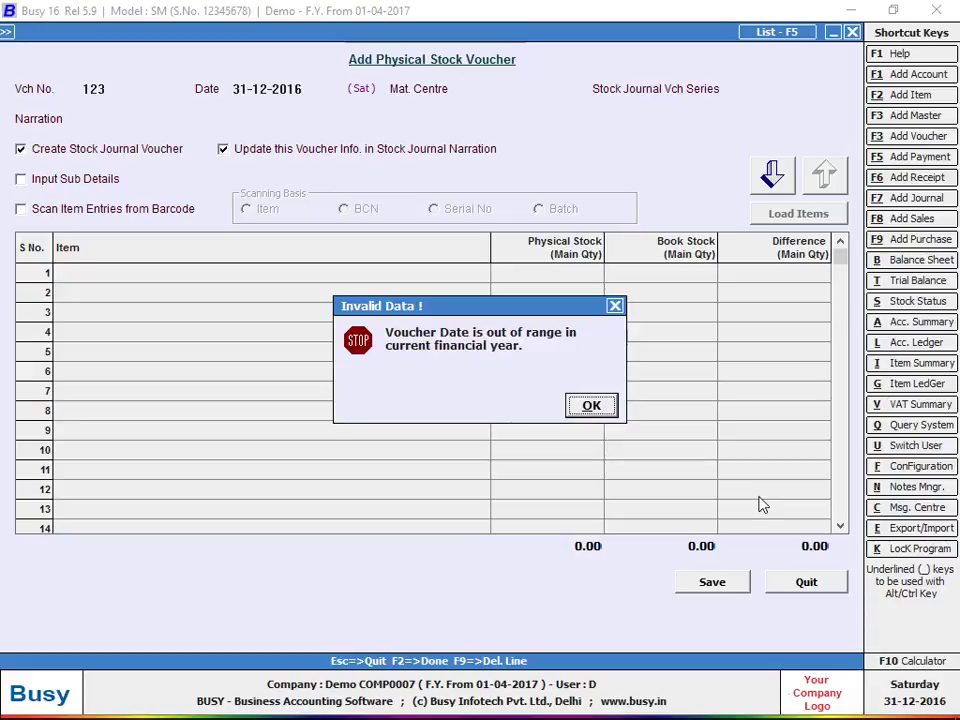
key(Return)
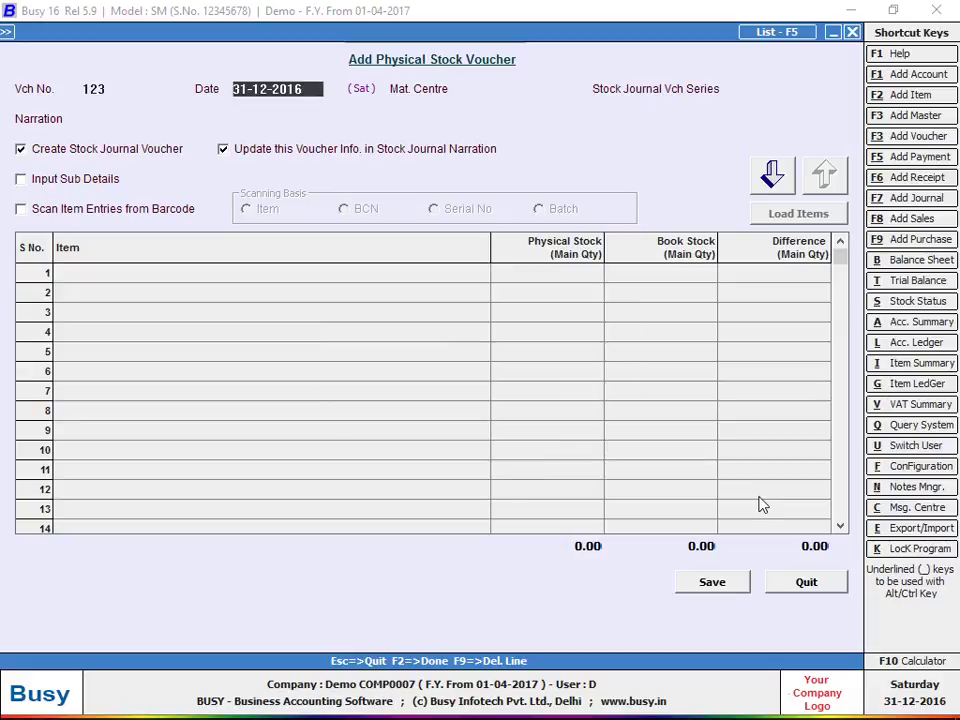
text(1-4)
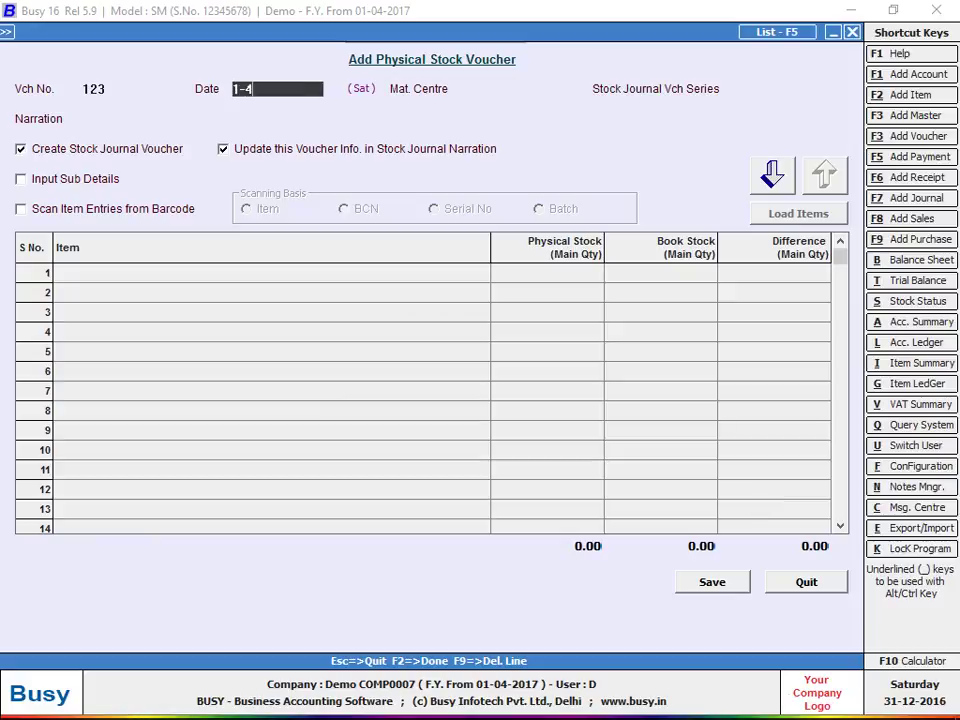
key(Return)
key(Down)
key(Down)
key(Down)
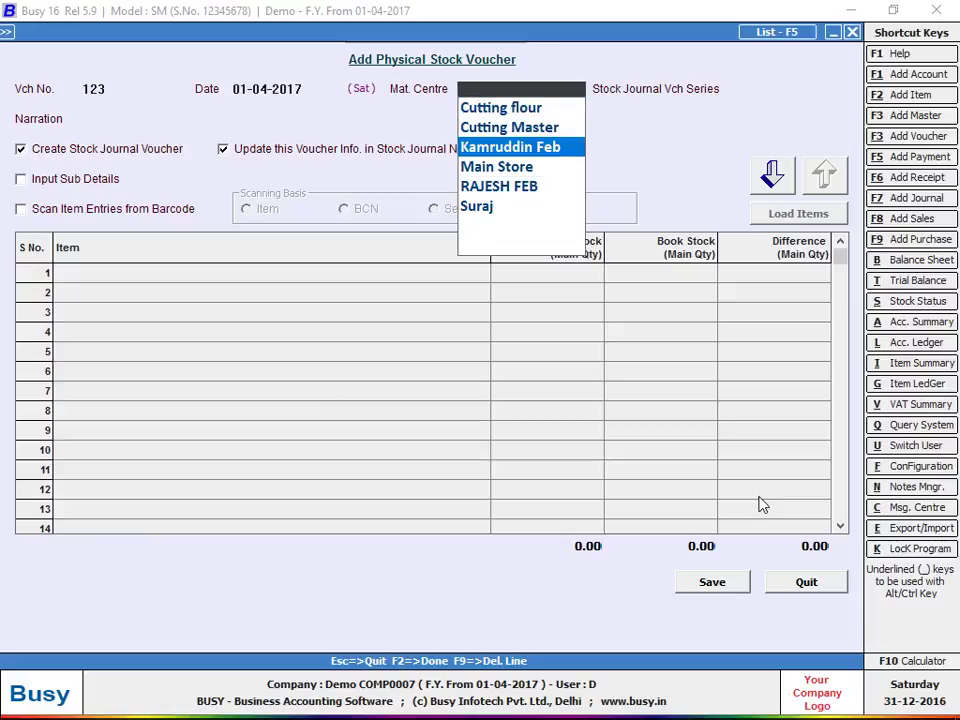
key(Return)
key(Return)
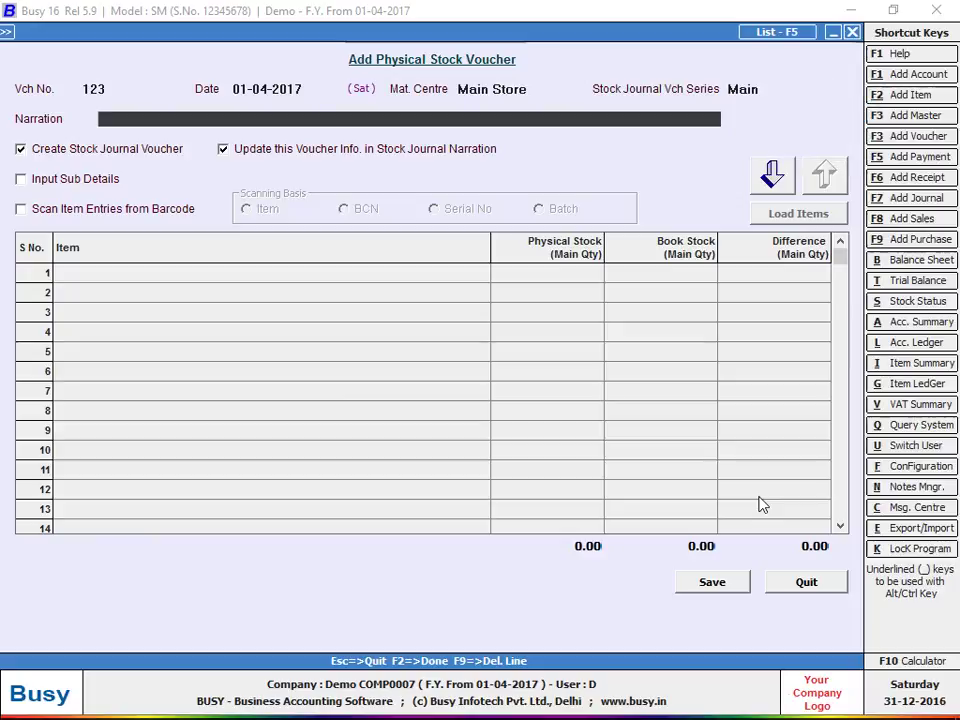
key(Return)
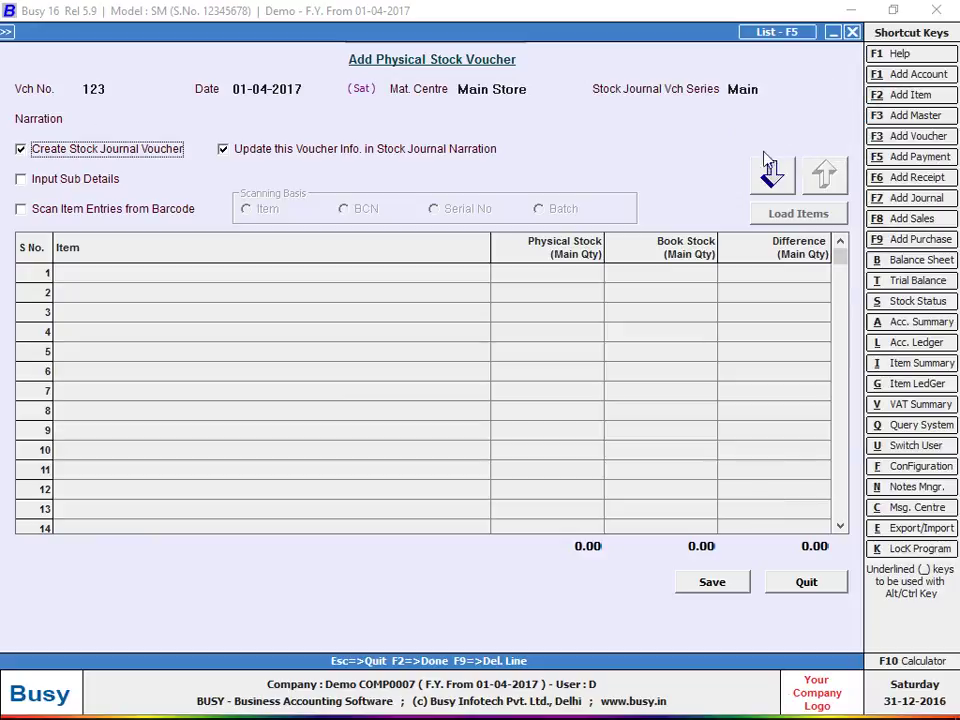
Enter item 0023,1150-(P/S)-20 with a physical stock of 12 and save the voucher
click(772, 178)
key(Return)
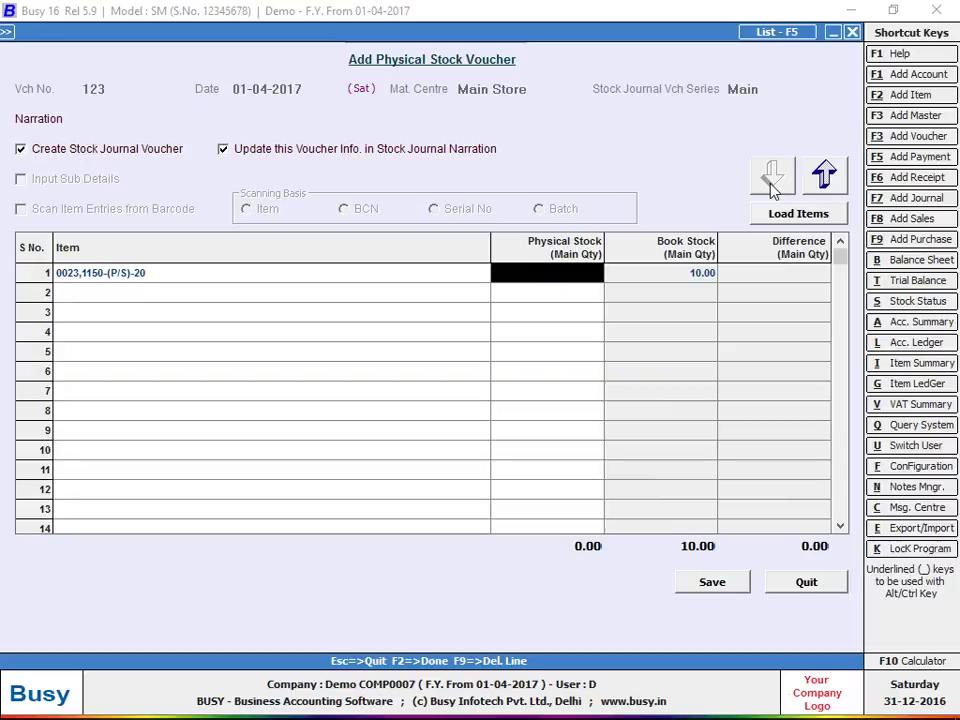
text(12)
key(Return)
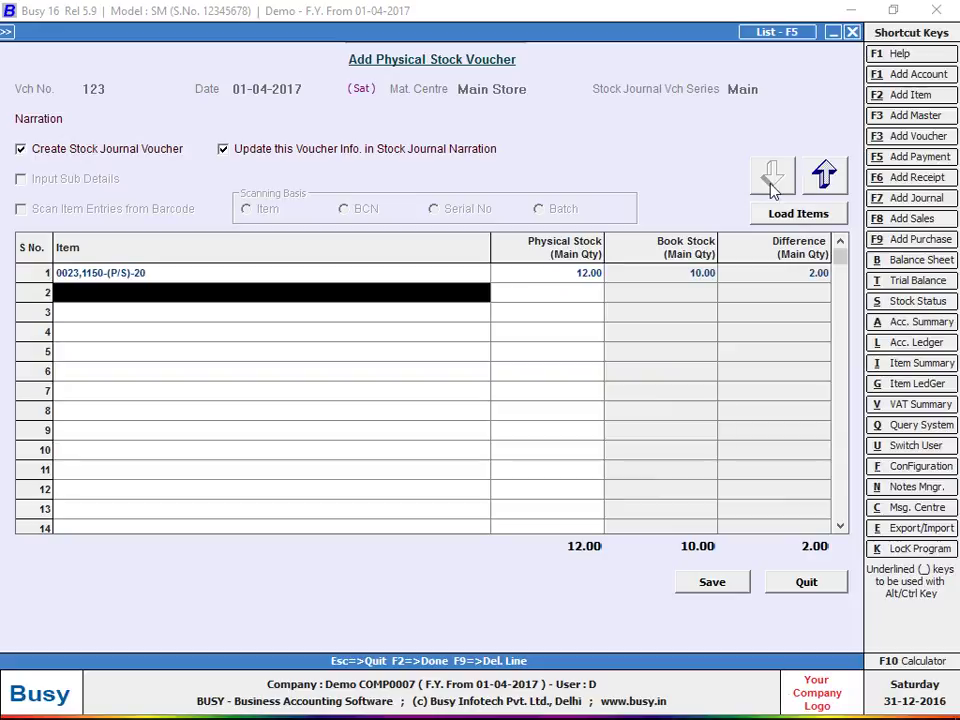
key(Return)
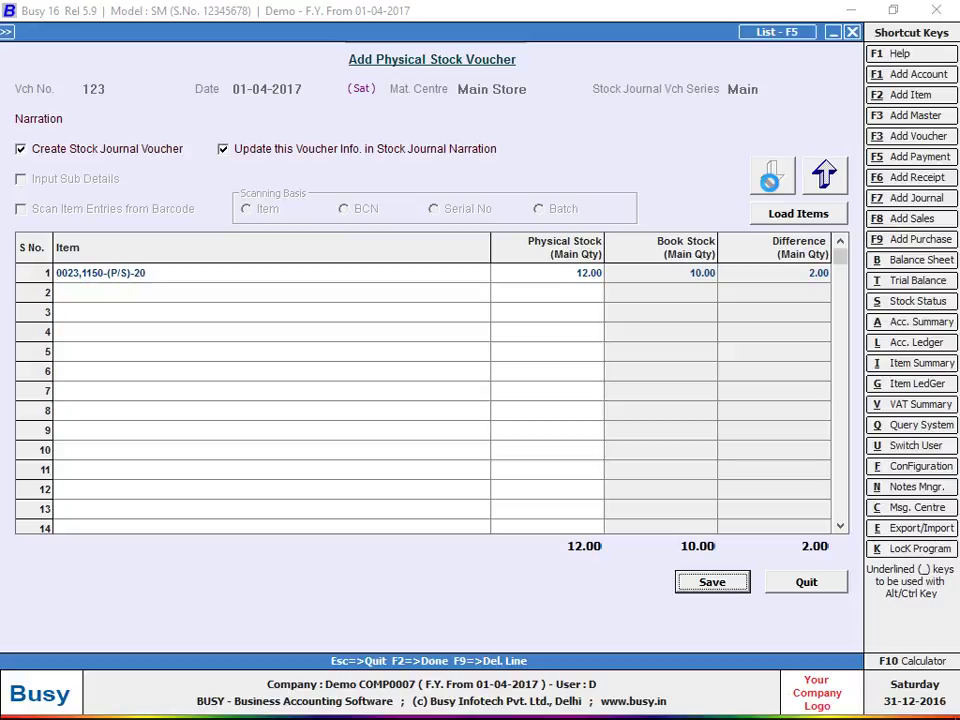
key(Return)
key(Return)
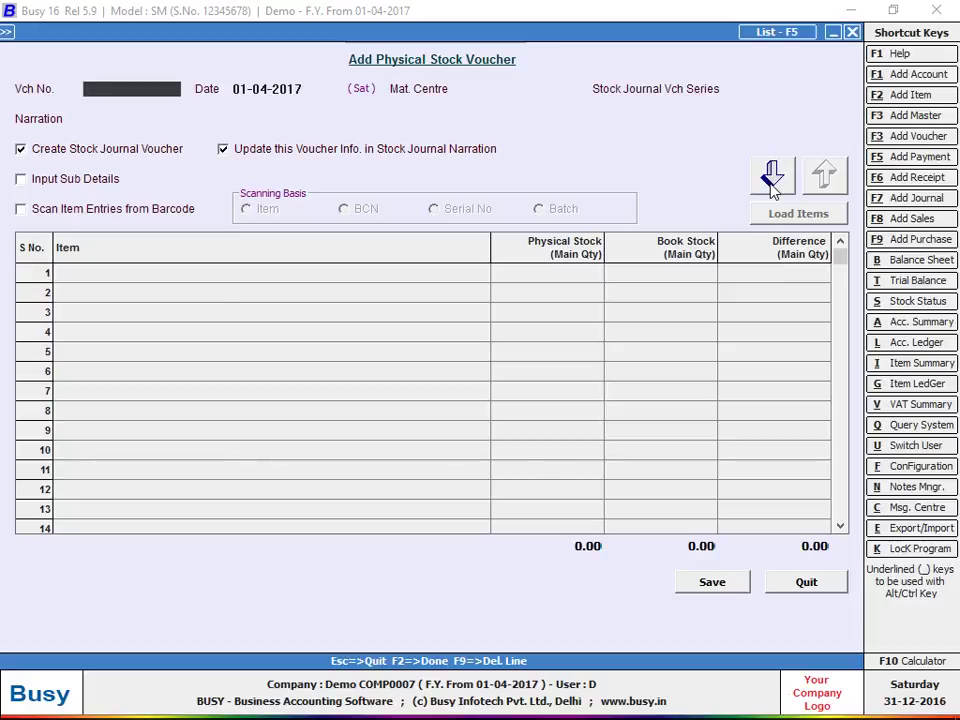
Display the monthly summary of item 0023,1150-(P/S)-20 and open April's stock journal voucher to review the generated item and quantity
key(alt+i)
key(F2)
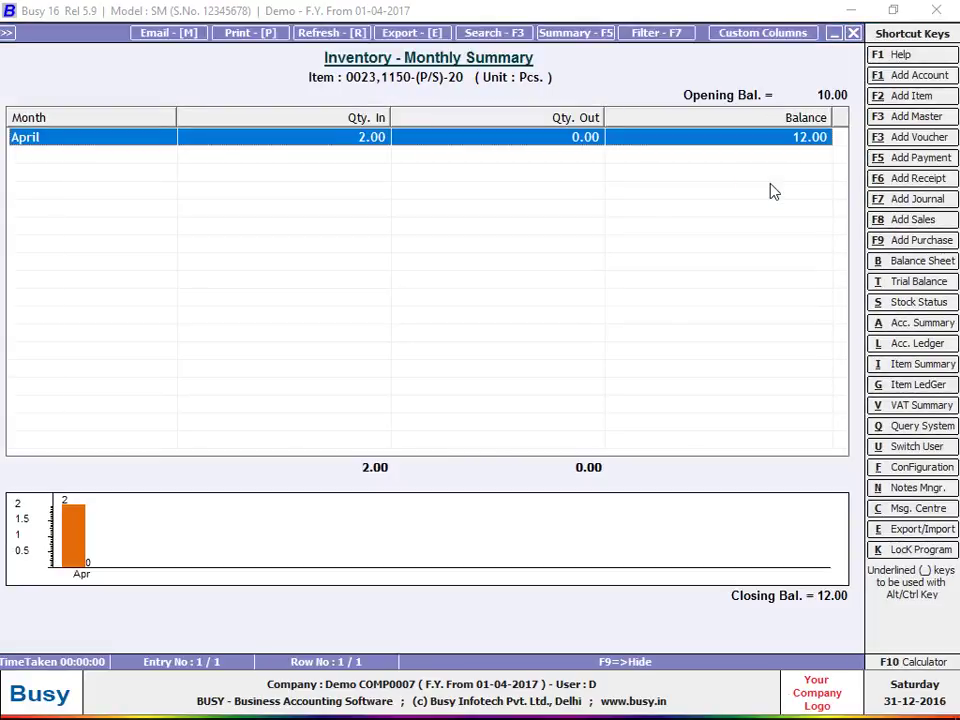
key(Return)
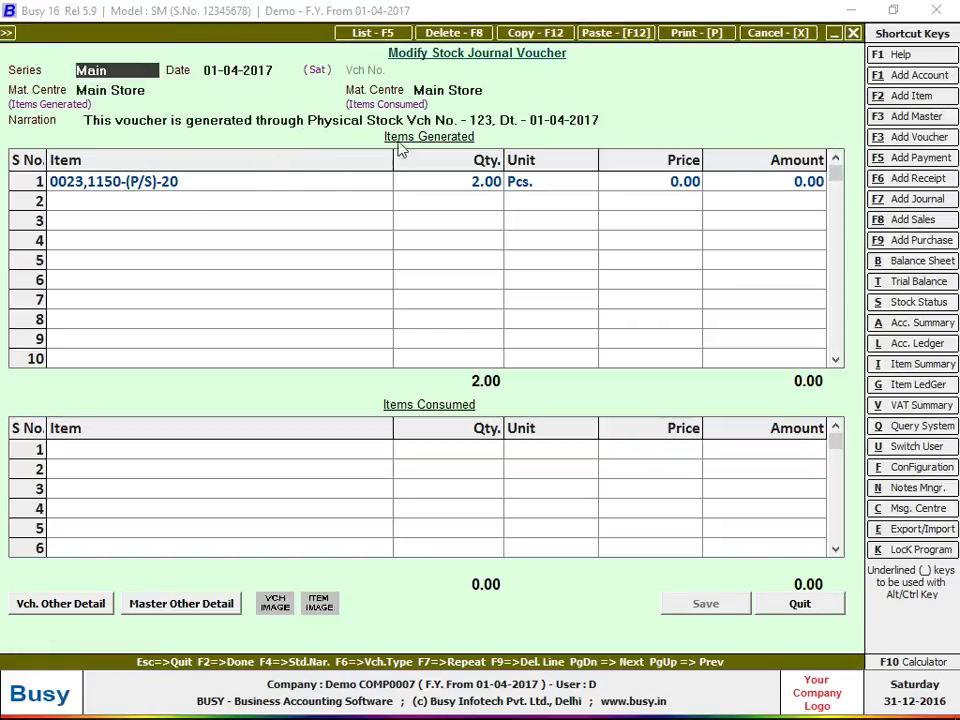
click(182, 187)
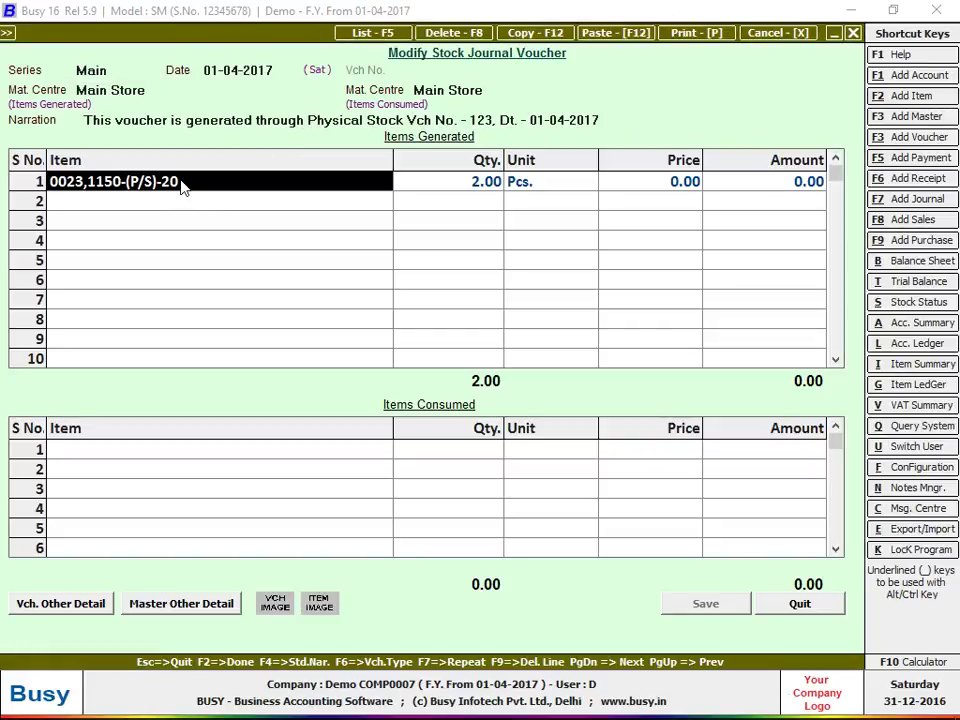
click(454, 180)
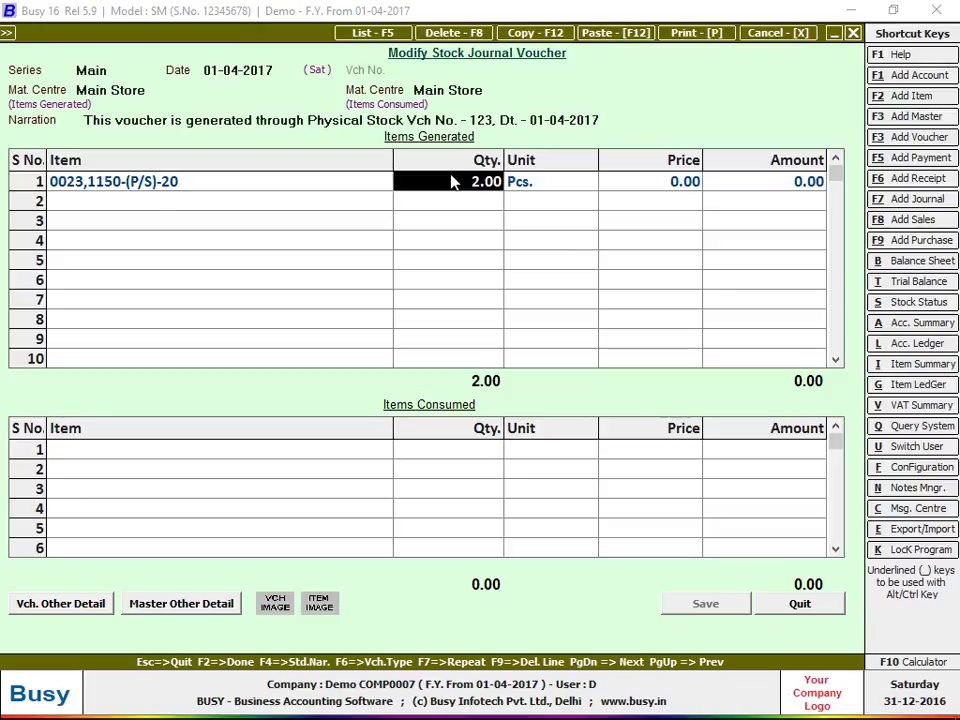
click(337, 173)
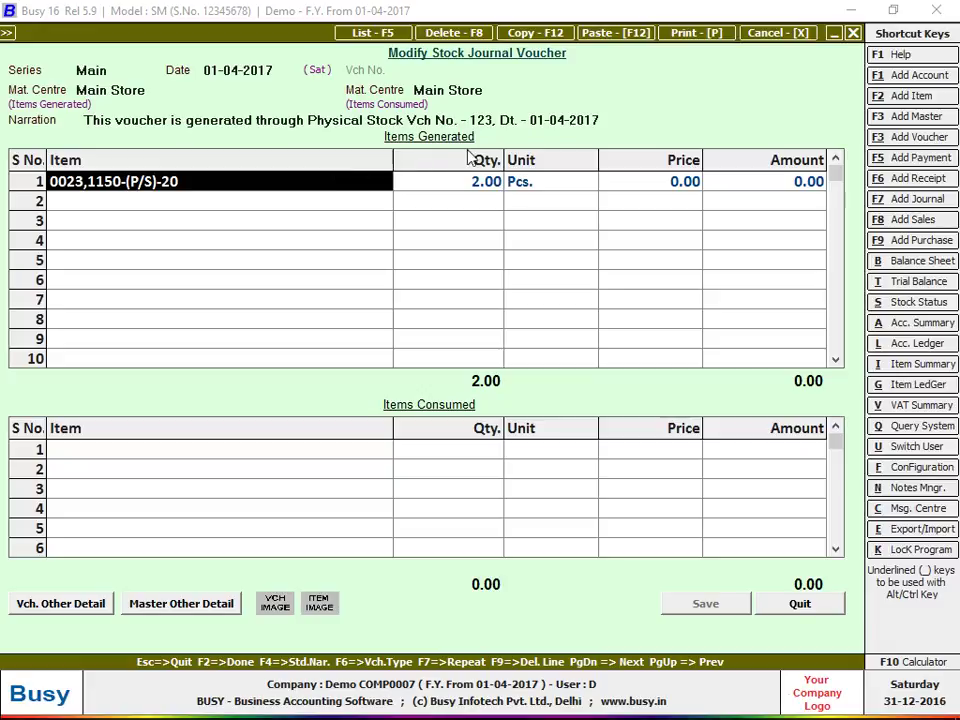
key(Return)
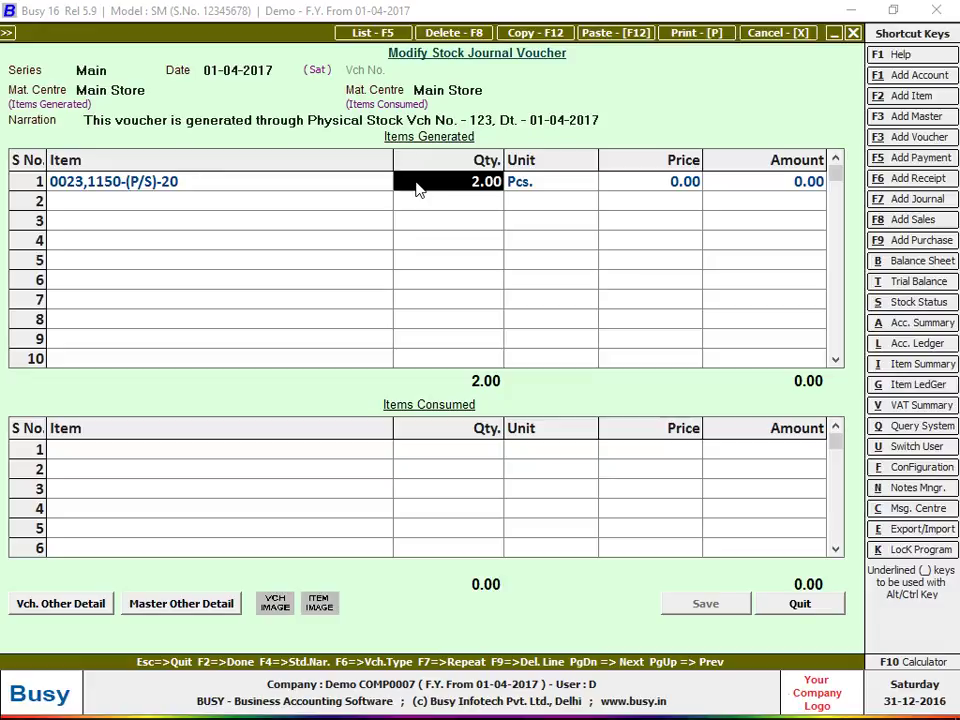
key(Escape)
key(Escape)
key(Escape)
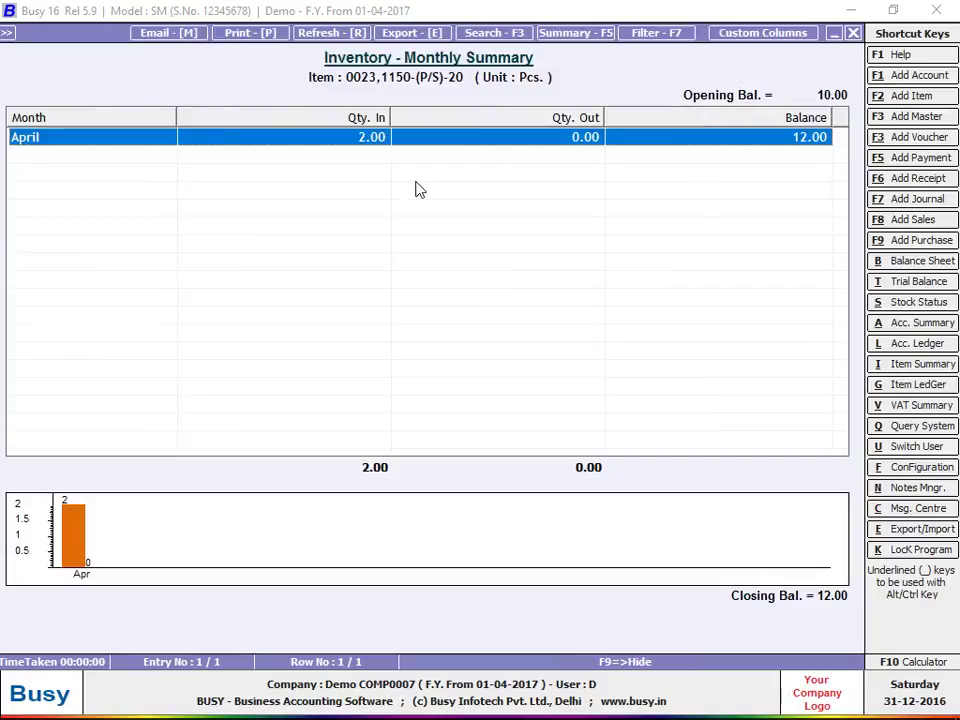
Close the monthly summary and the blank physical stock voucher, returning to the administration commands
key(Escape)
key(Escape)
key(Escape)
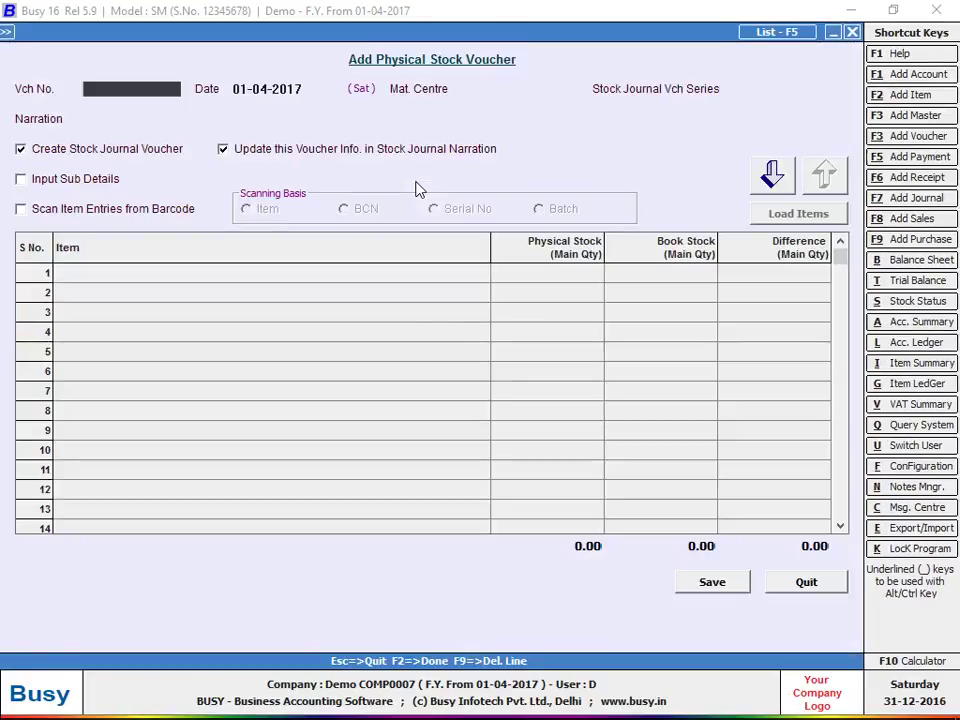
key(Left)
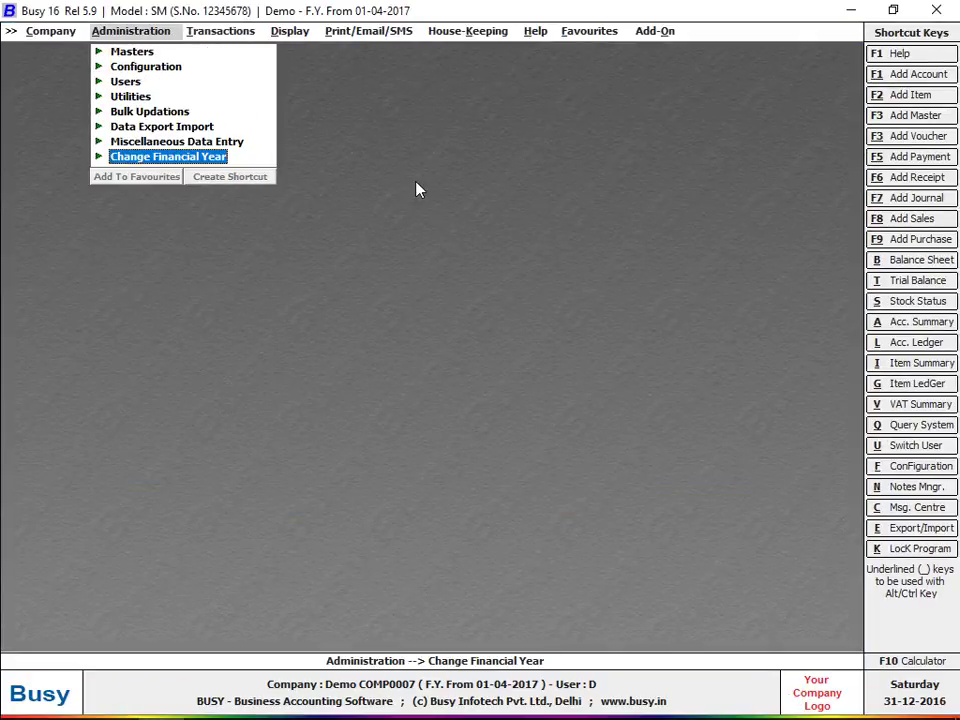
Switch the Demo company back to the financial year starting 01-04-2016
key(Return)
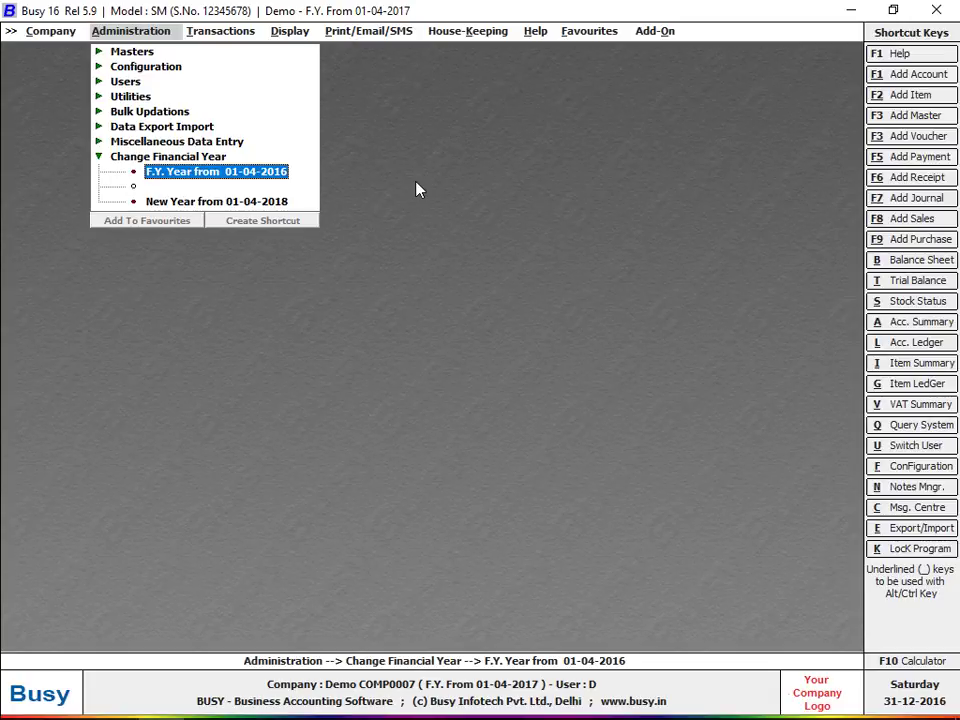
key(Return)
key(Return)
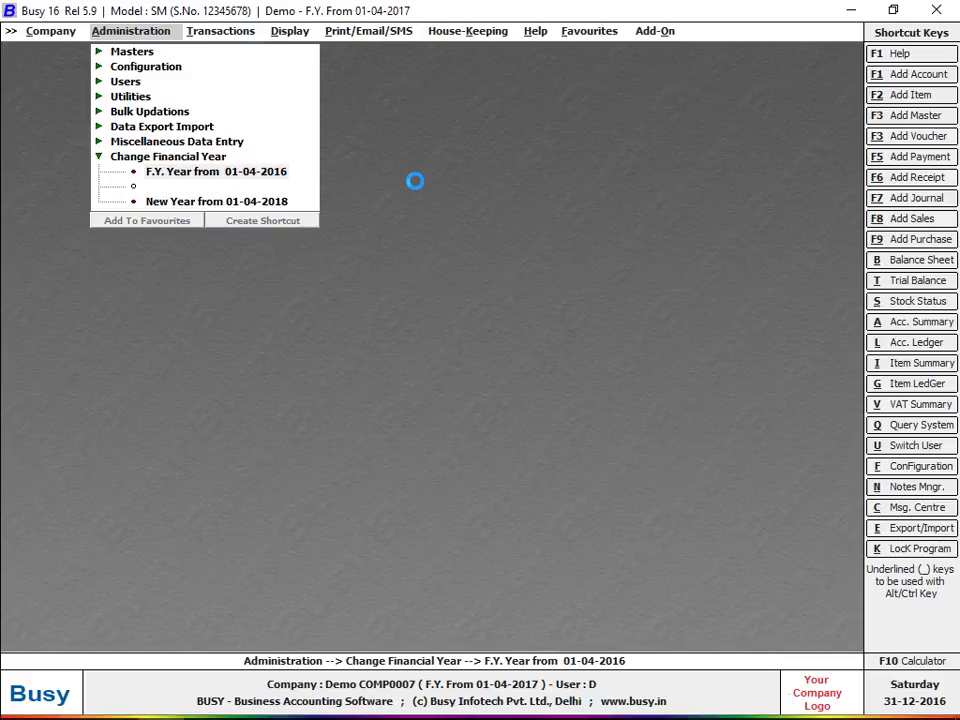
key(Return)
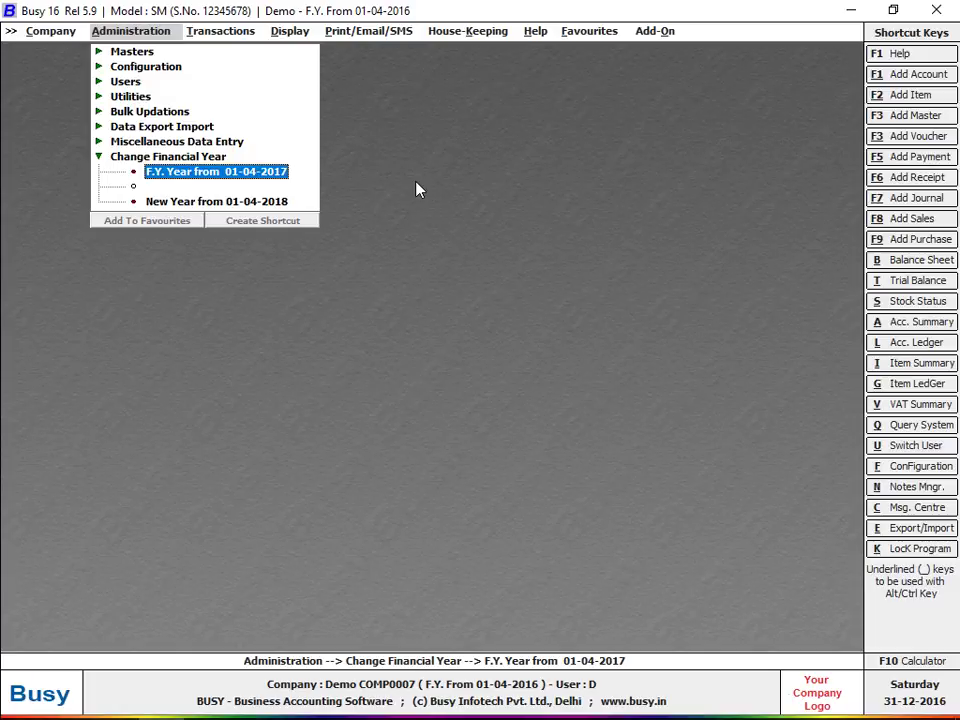
key(Down)
key(Down)
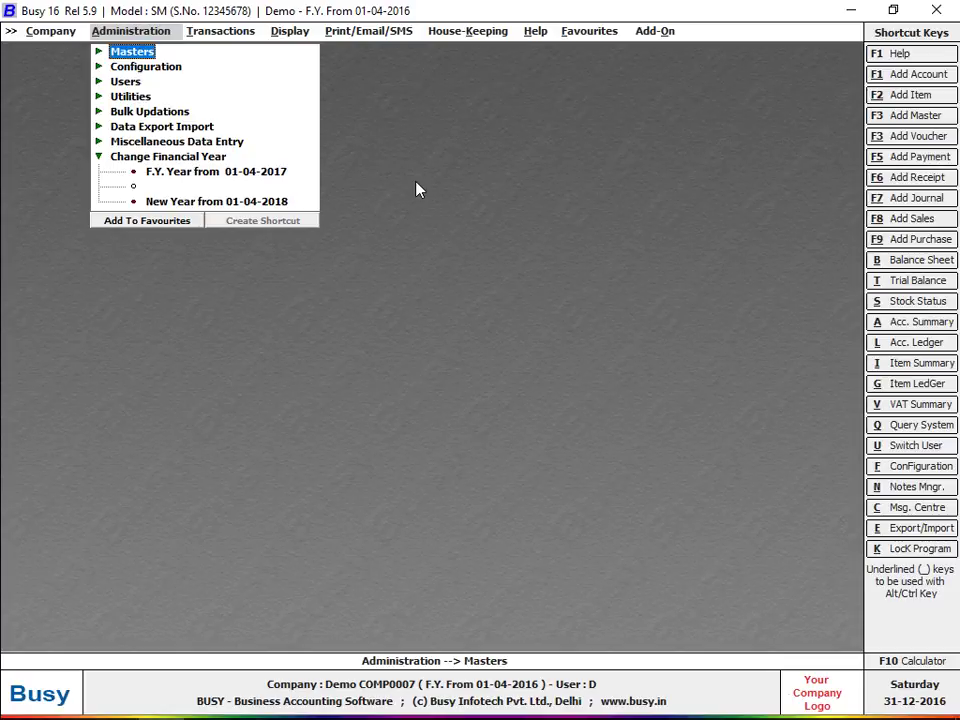
click(724, 701)
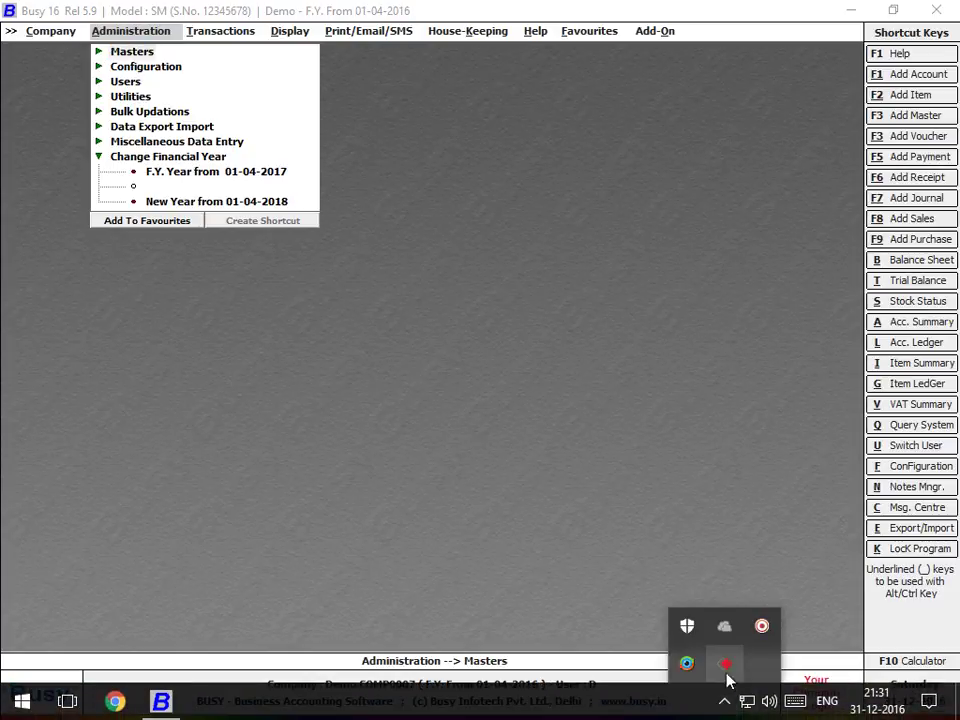
right_click(565, 700)
click(628, 585)
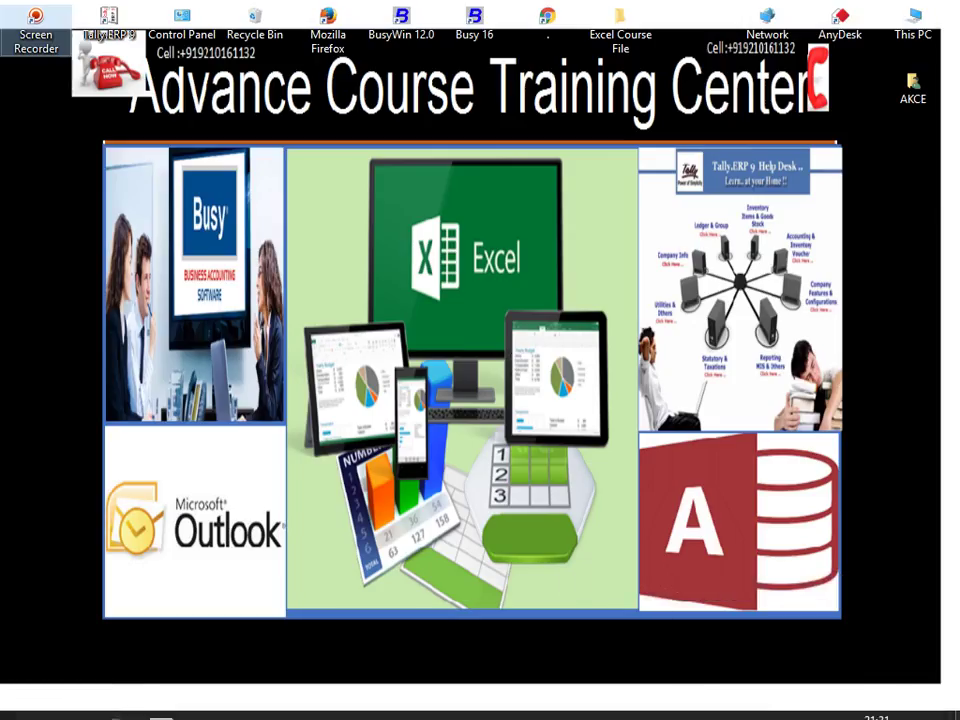
click(722, 699)
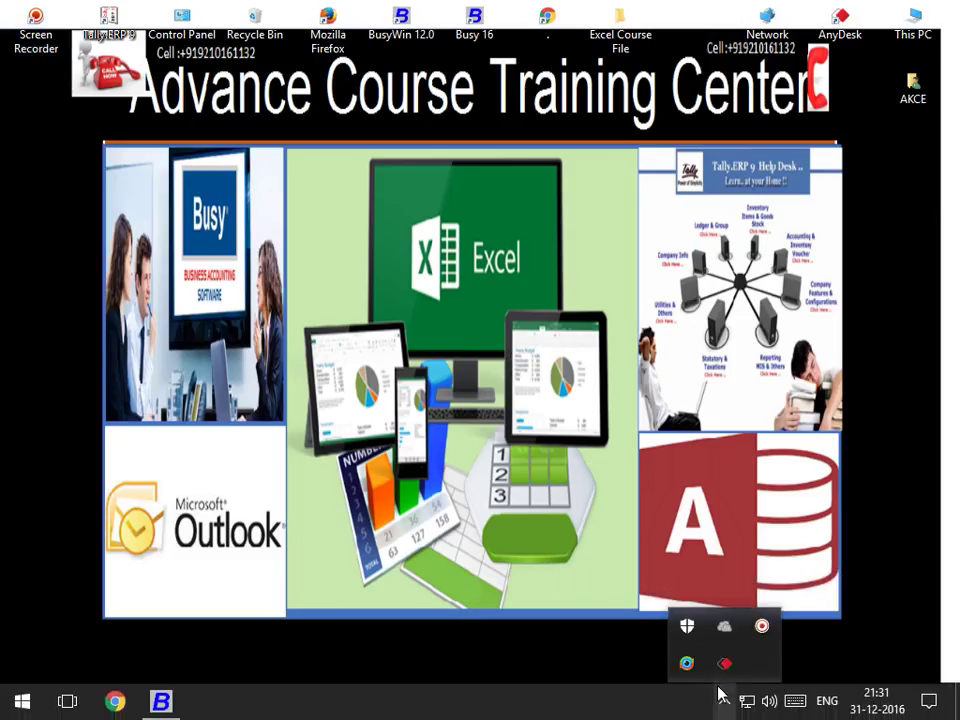
click(760, 630)
click(926, 564)
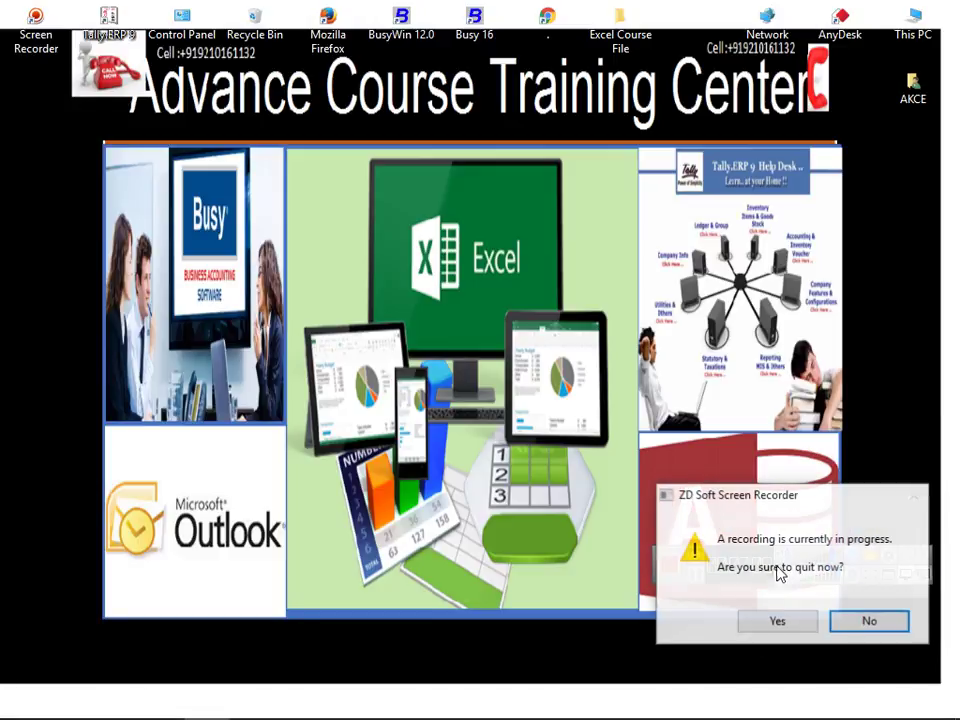